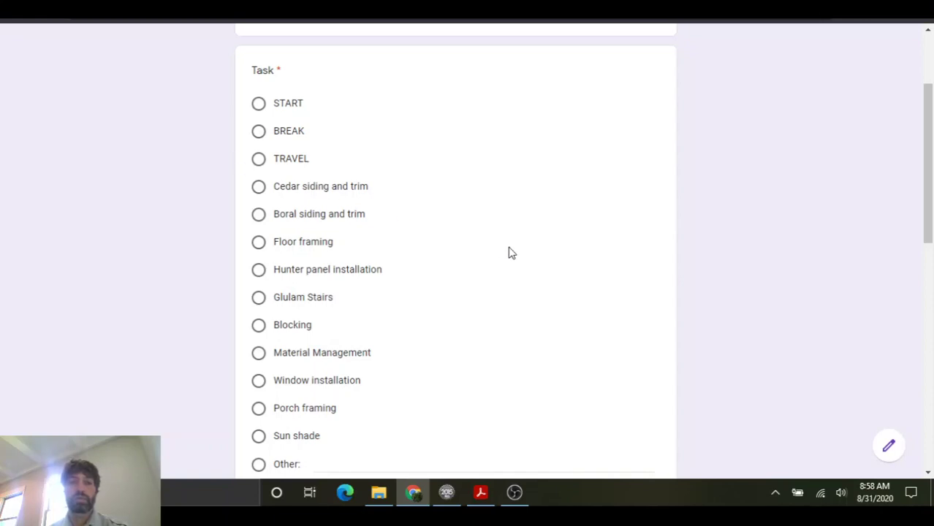
Step: Review the time form's questions, select START as the task and submit it with the optional fields blank
{"action": "scroll", "coordinate": [515, 253], "scroll_direction": "down", "scroll_amount": 2}
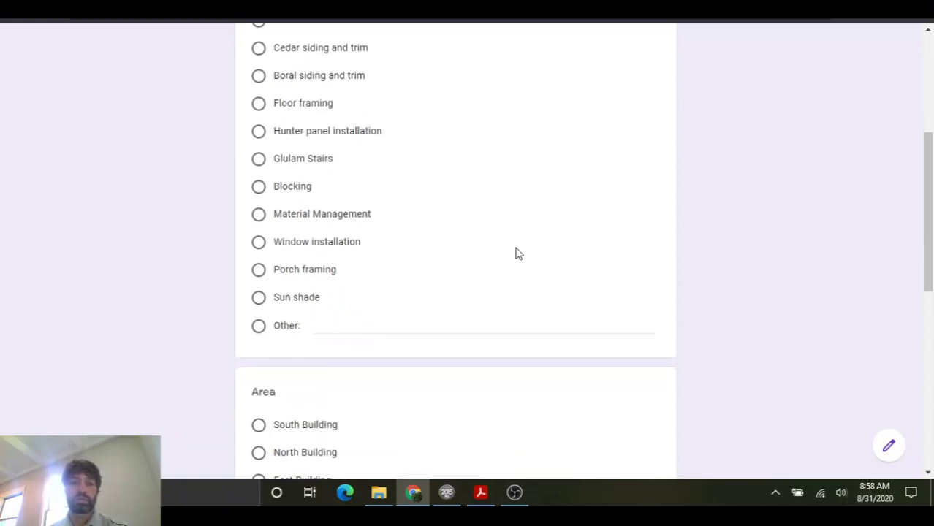
{"action": "scroll", "coordinate": [517, 255], "scroll_direction": "down", "scroll_amount": 2}
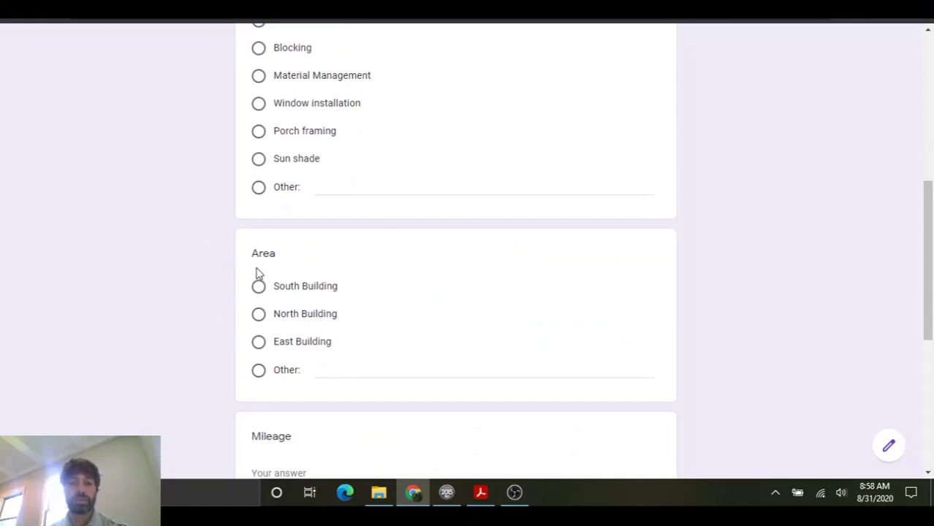
{"action": "scroll", "coordinate": [209, 282], "scroll_direction": "up", "scroll_amount": 3}
{"action": "scroll", "coordinate": [210, 282], "scroll_direction": "up", "scroll_amount": 1}
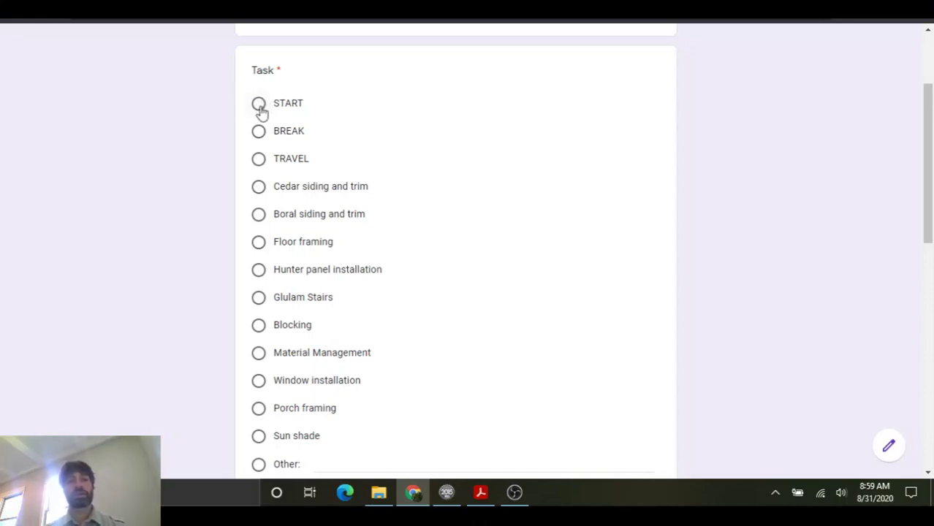
{"action": "left_click", "coordinate": [261, 110]}
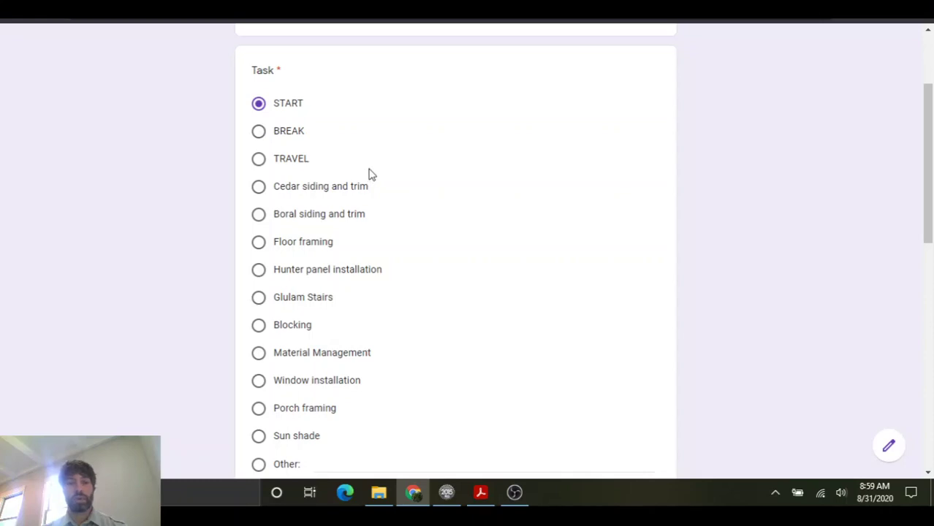
{"action": "scroll", "coordinate": [388, 195], "scroll_direction": "down", "scroll_amount": 2}
{"action": "scroll", "coordinate": [388, 198], "scroll_direction": "down", "scroll_amount": 2}
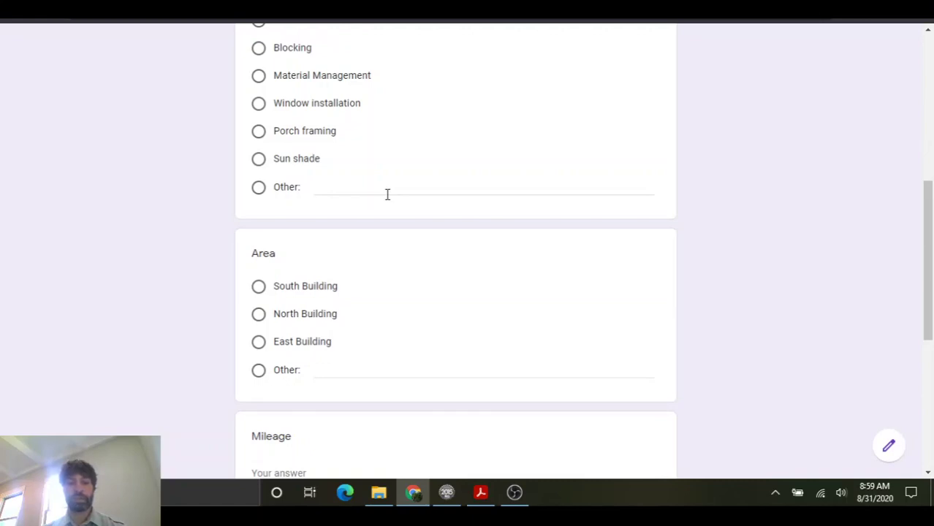
{"action": "scroll", "coordinate": [387, 195], "scroll_direction": "down", "scroll_amount": 2}
{"action": "scroll", "coordinate": [387, 199], "scroll_direction": "down", "scroll_amount": 2}
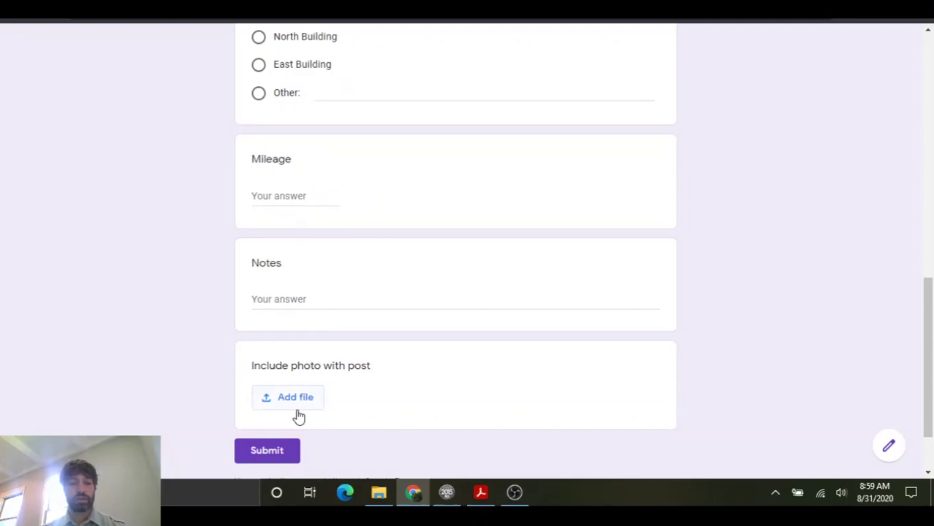
{"action": "left_click", "coordinate": [289, 451]}
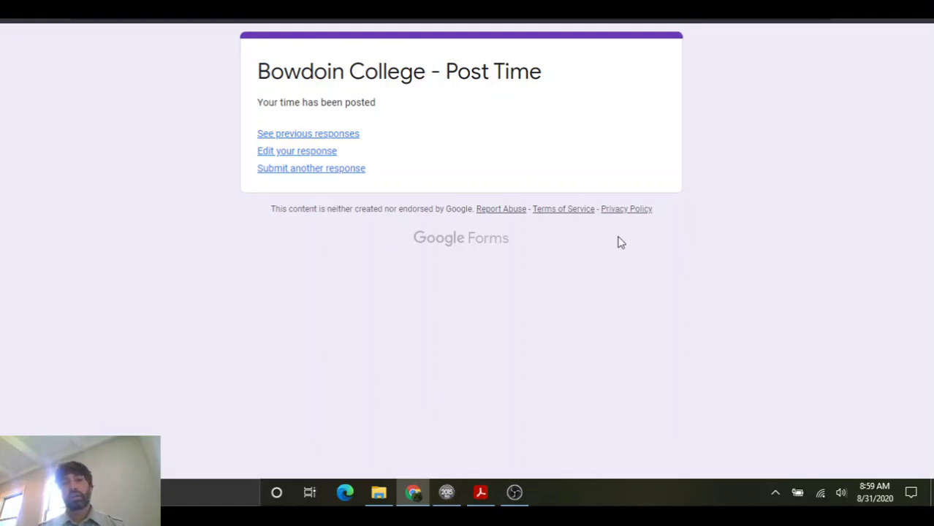
Step: Check the new START entry in the responses spreadsheet, on both the Form Responses 1 sheet and the sheet with calculated durations
{"action": "key", "text": "ctrl+Tab"}
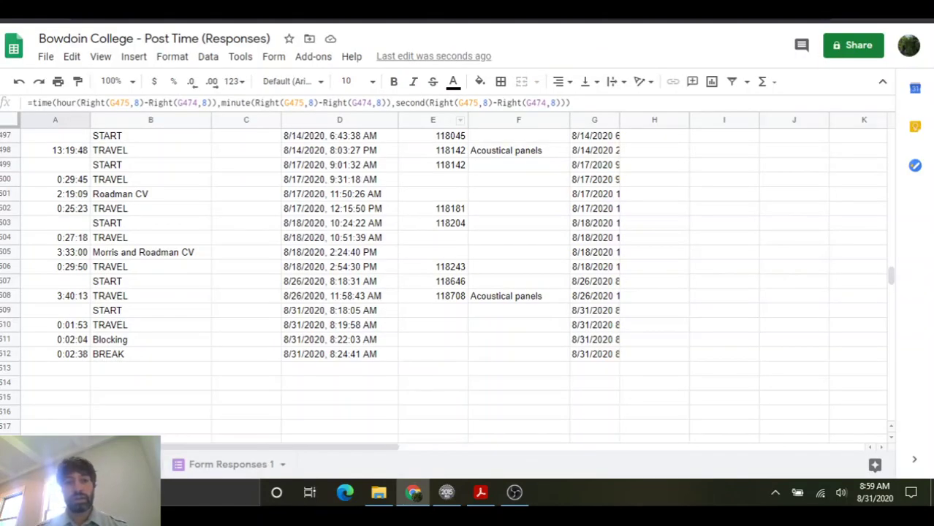
{"action": "left_click", "coordinate": [211, 467]}
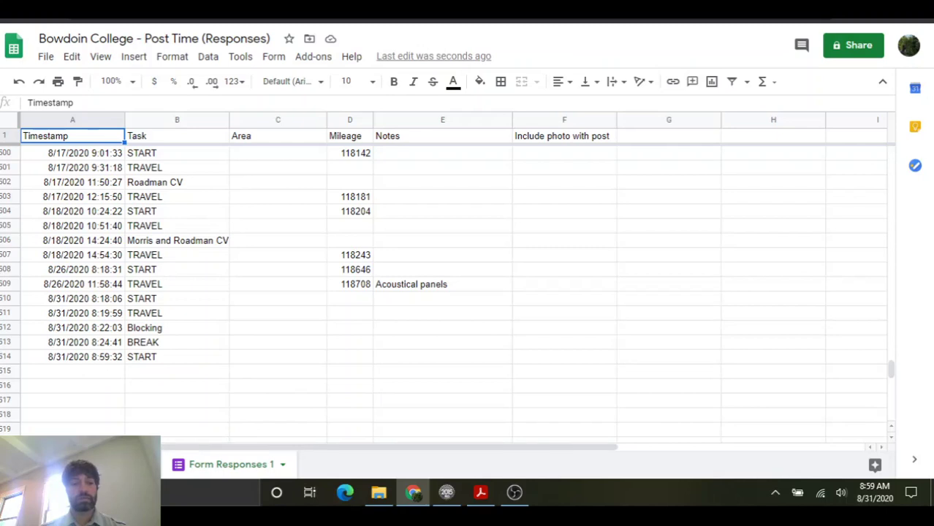
{"action": "left_click", "coordinate": [117, 465]}
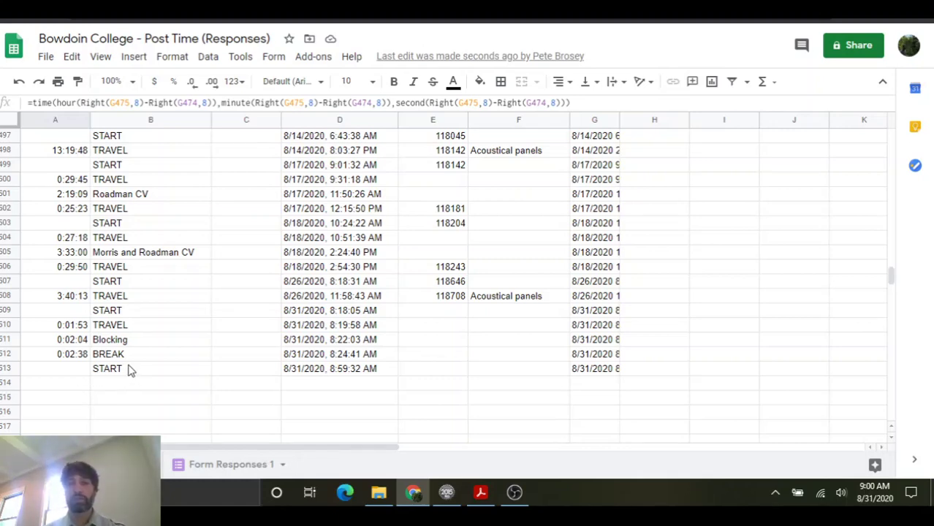
Step: Return to a blank Post Time form and submit a response with TRAVEL as the task
{"action": "key", "text": "ctrl+Tab"}
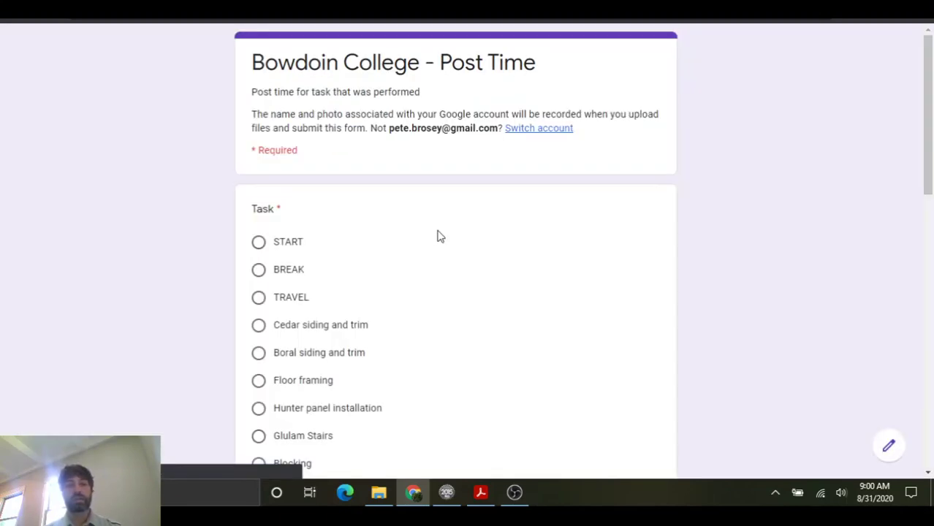
{"action": "scroll", "coordinate": [368, 350], "scroll_direction": "down", "scroll_amount": 2}
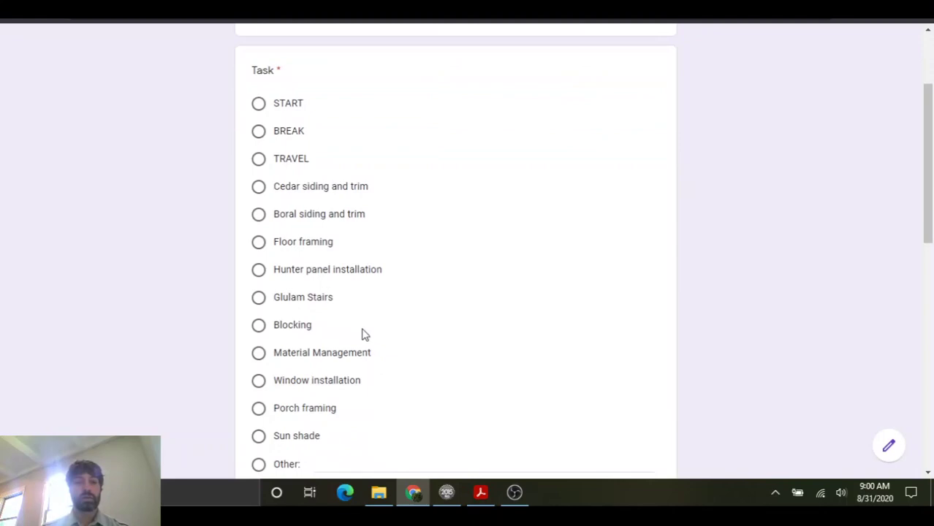
{"action": "left_click", "coordinate": [261, 160]}
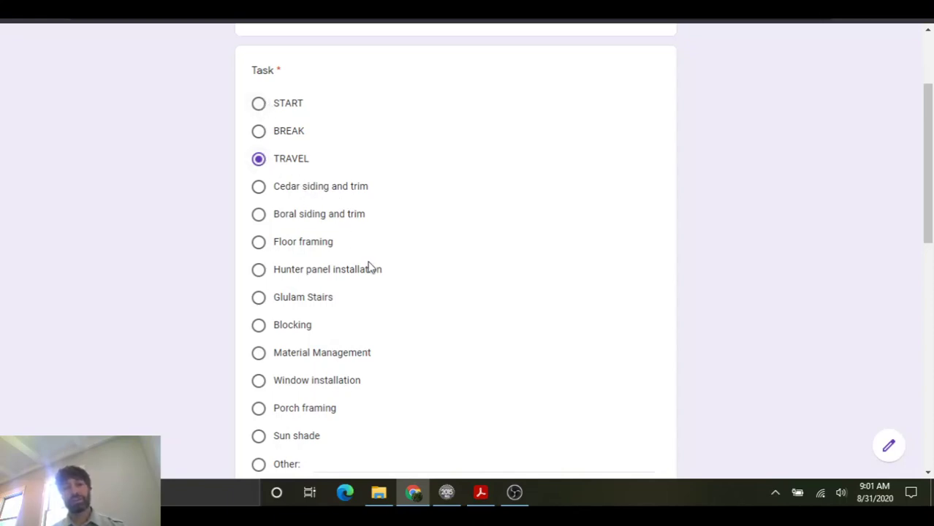
{"action": "scroll", "coordinate": [369, 267], "scroll_direction": "down", "scroll_amount": 4}
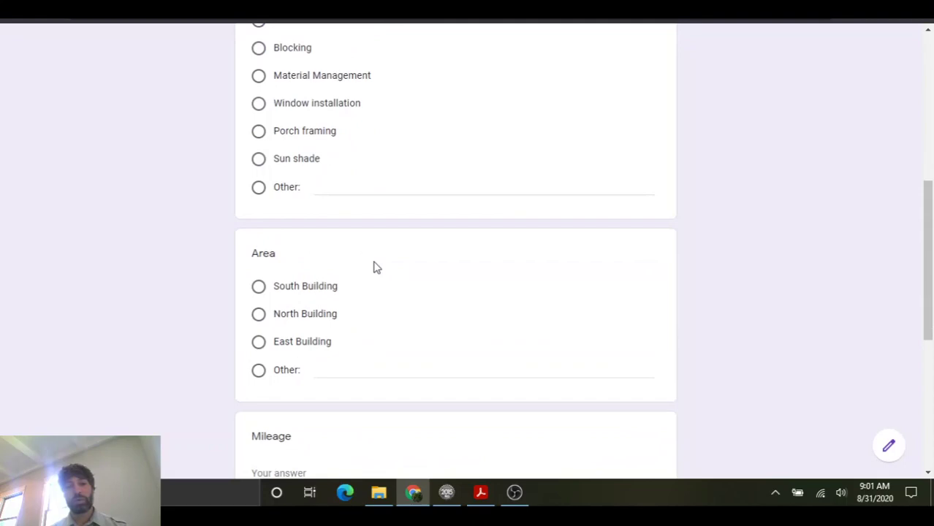
{"action": "scroll", "coordinate": [373, 267], "scroll_direction": "down", "scroll_amount": 5}
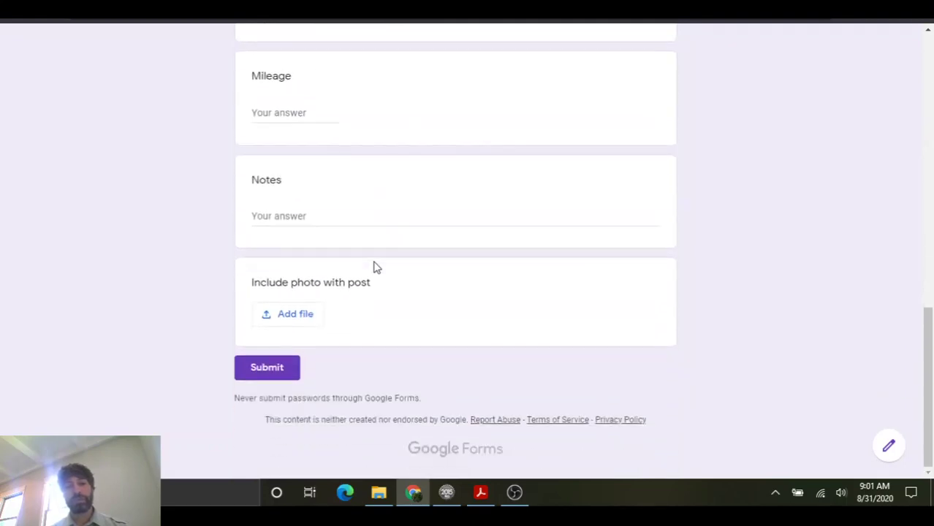
{"action": "left_click", "coordinate": [267, 367]}
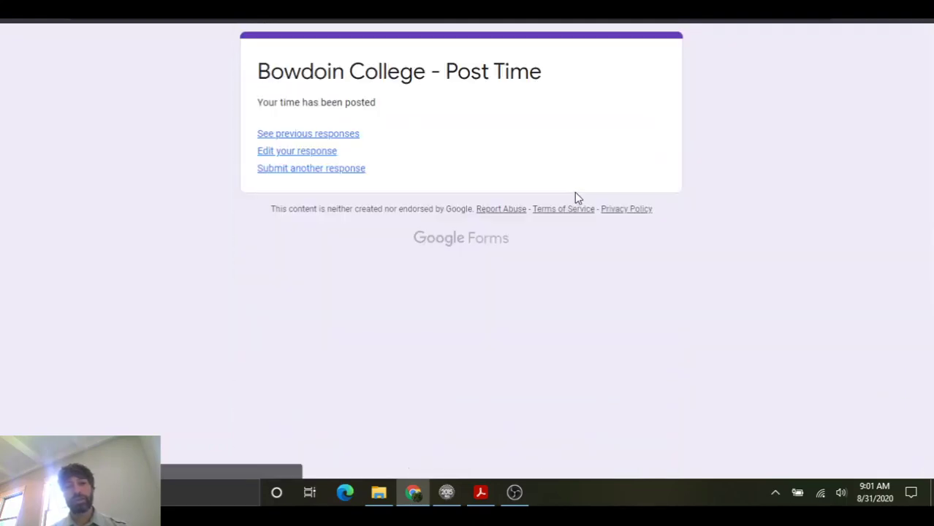
Step: Examine the TRAVEL entry's timestamp in Form Responses 1 and its elapsed time on the calculated sheet
{"action": "key", "text": "ctrl+Tab"}
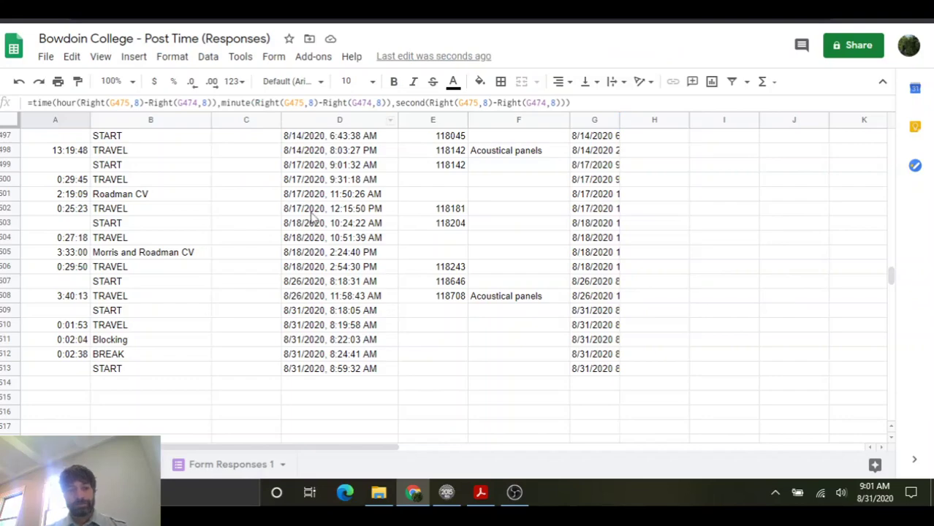
{"action": "left_click", "coordinate": [231, 465]}
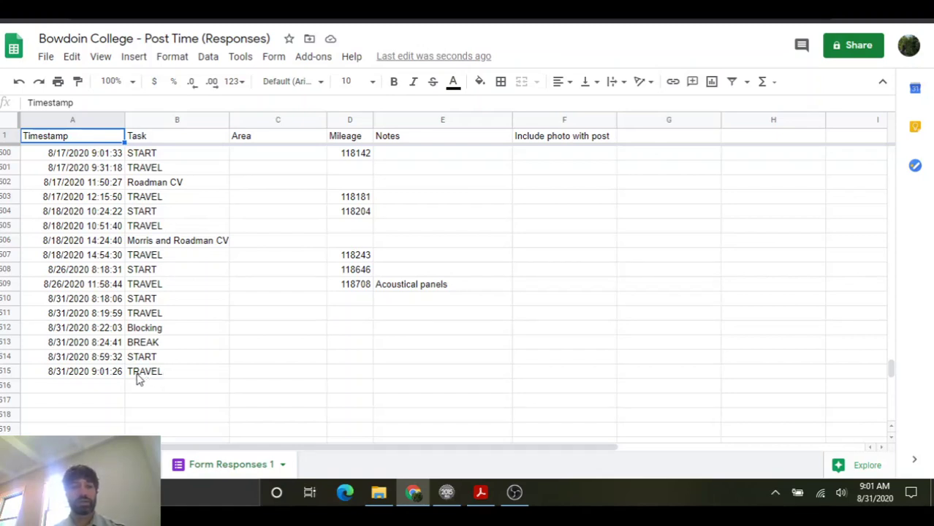
{"action": "key", "text": "ctrl+Page_Down"}
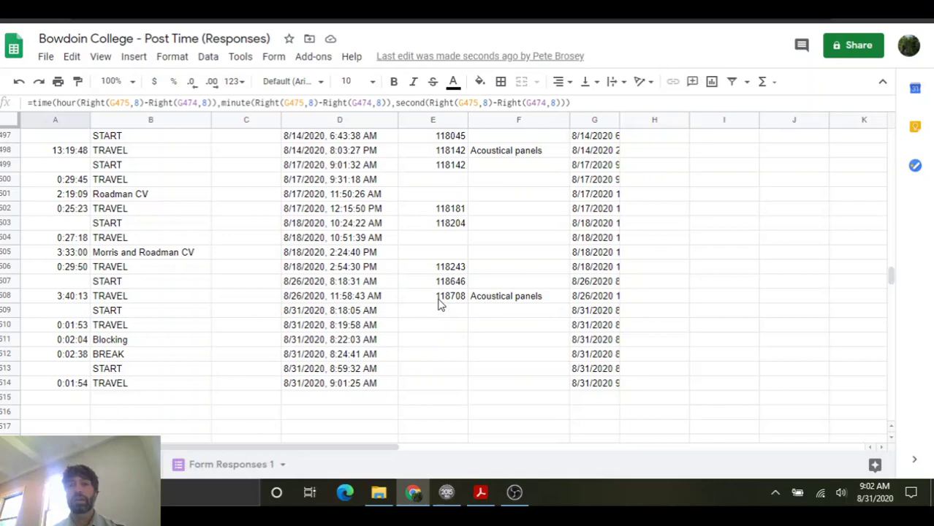
Step: Return to a blank Post Time form and submit a response with Blocking as the task
{"action": "key", "text": "ctrl+shift+Tab"}
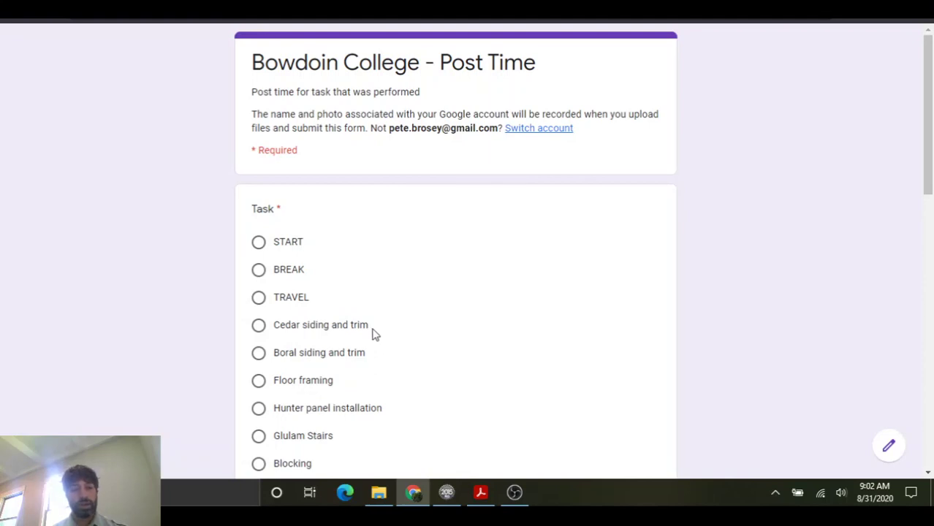
{"action": "scroll", "coordinate": [364, 328], "scroll_direction": "down", "scroll_amount": 2}
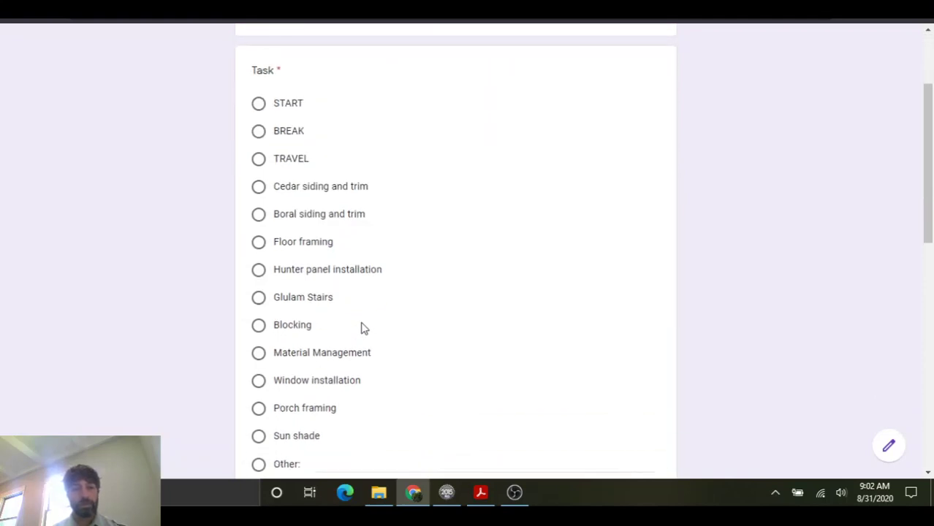
{"action": "left_click", "coordinate": [261, 329]}
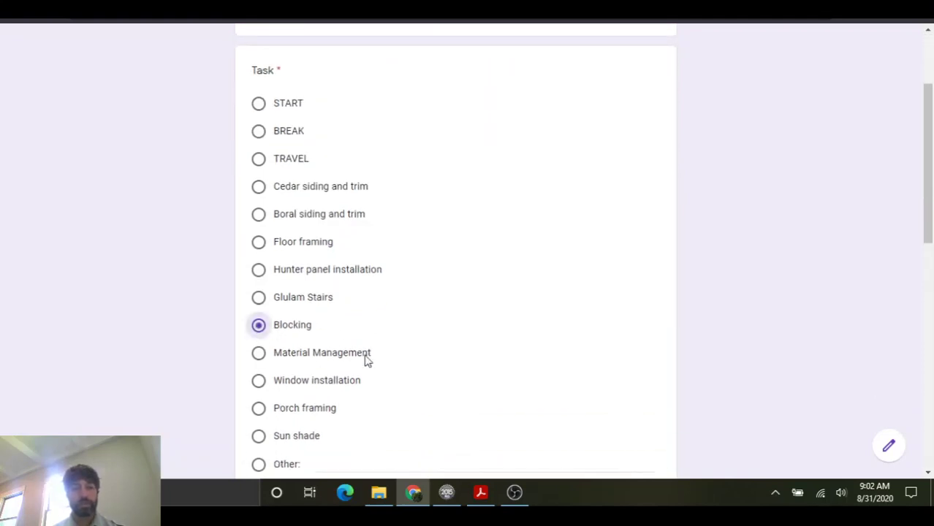
{"action": "scroll", "coordinate": [380, 365], "scroll_direction": "down", "scroll_amount": 2}
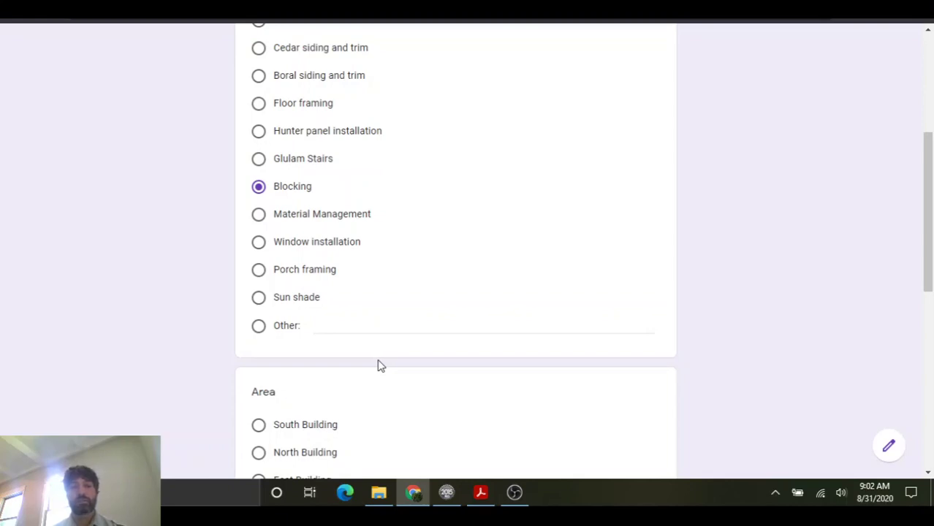
{"action": "scroll", "coordinate": [380, 366], "scroll_direction": "up", "scroll_amount": 2}
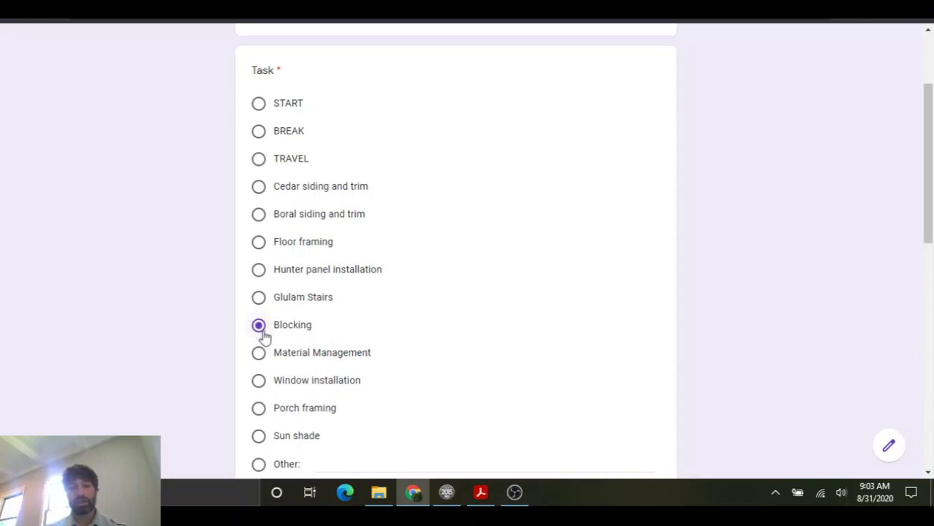
{"action": "scroll", "coordinate": [263, 335], "scroll_direction": "down", "scroll_amount": 5}
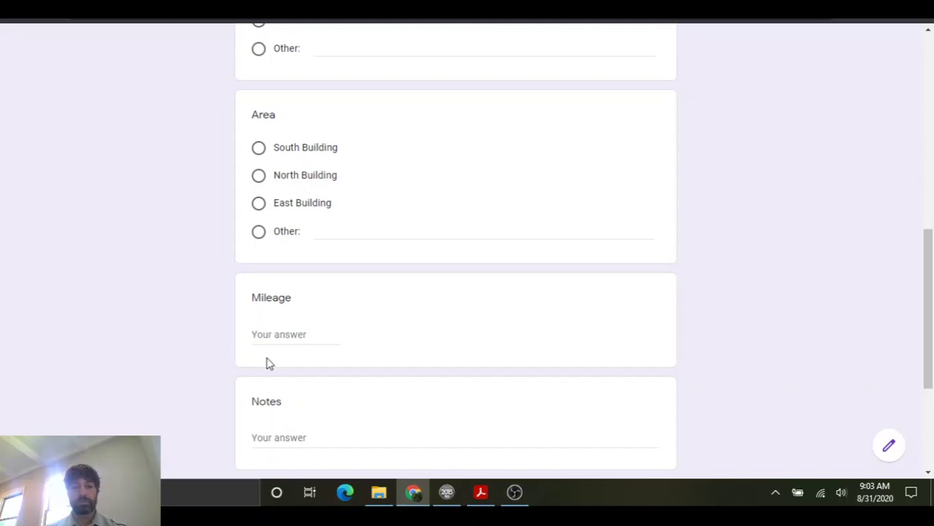
{"action": "scroll", "coordinate": [269, 364], "scroll_direction": "down", "scroll_amount": 3}
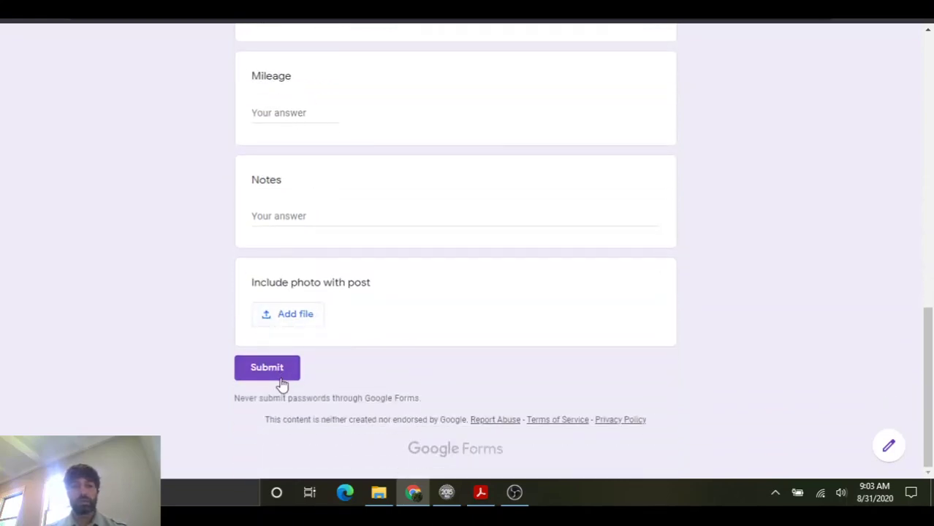
{"action": "left_click", "coordinate": [283, 375]}
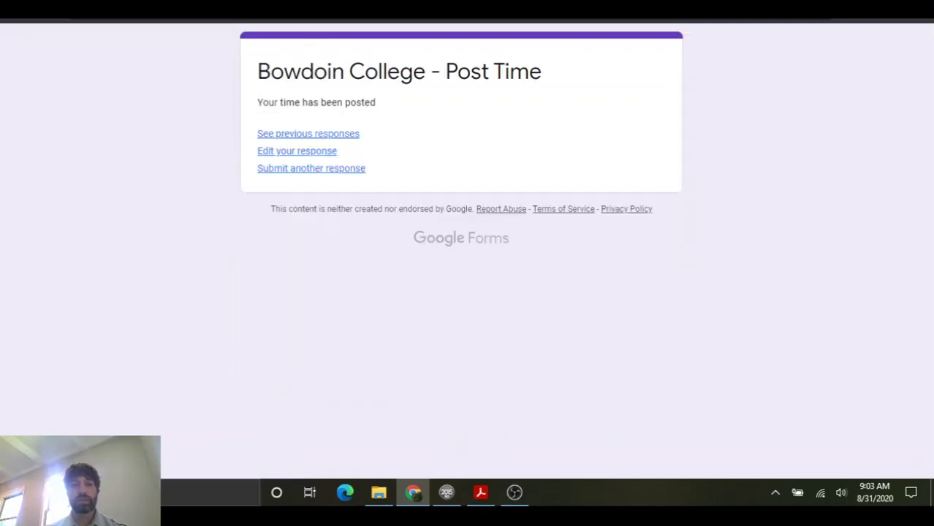
Step: Examine the Blocking entry's timestamp in Form Responses 1 and its elapsed time on the calculated sheet
{"action": "key", "text": "ctrl+Tab"}
{"action": "left_click", "coordinate": [219, 468]}
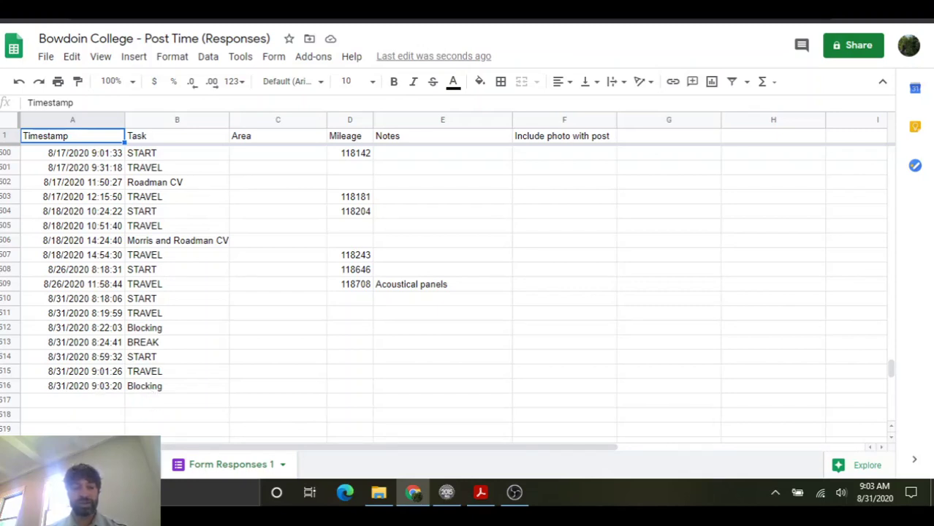
{"action": "key", "text": "ctrl+shift+Page_Down"}
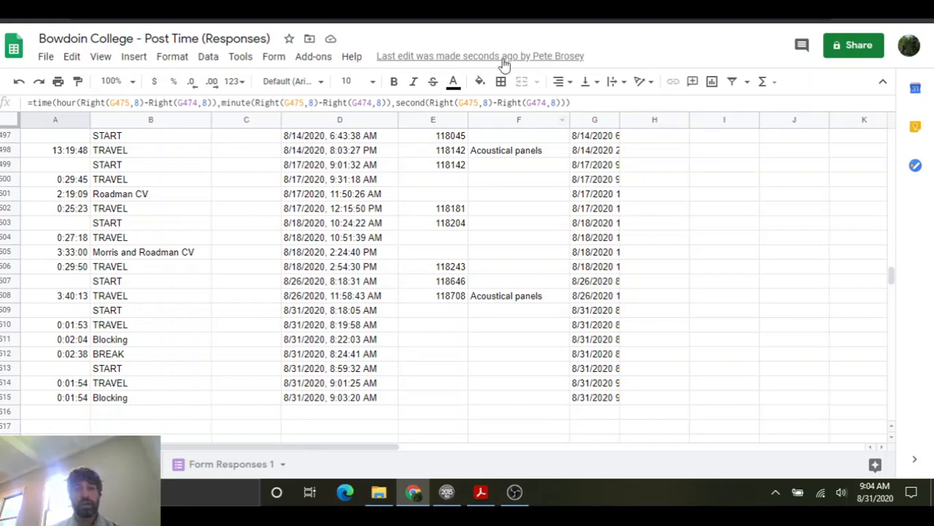
Step: Start another response in the Post Time form and submit it with BREAK as the task
{"action": "key", "text": "ctrl+Tab"}
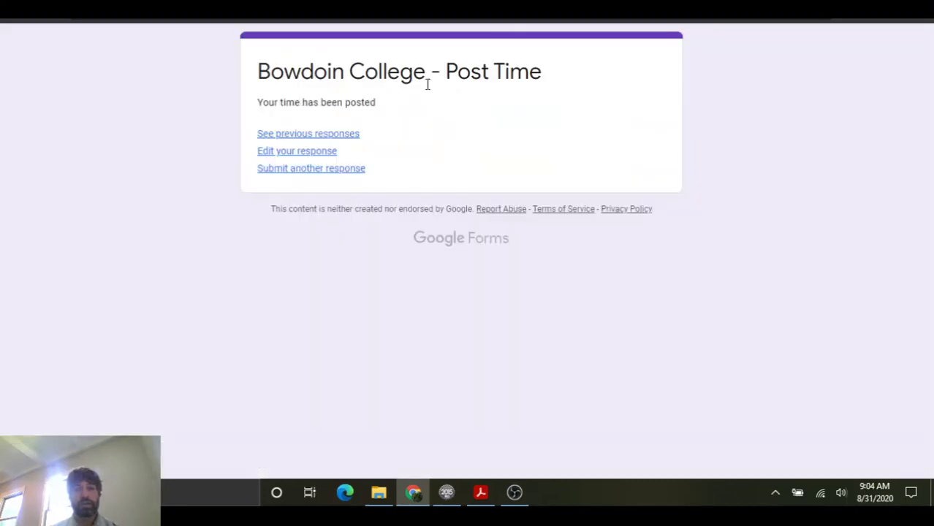
{"action": "left_click", "coordinate": [359, 179]}
{"action": "left_click", "coordinate": [259, 270]}
{"action": "scroll", "coordinate": [290, 325], "scroll_direction": "down", "scroll_amount": 2}
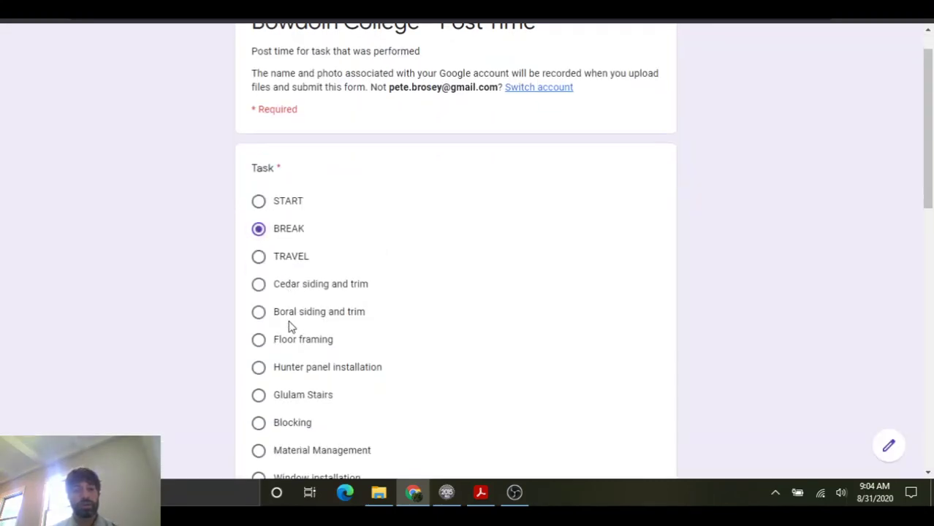
{"action": "scroll", "coordinate": [290, 327], "scroll_direction": "down", "scroll_amount": 2}
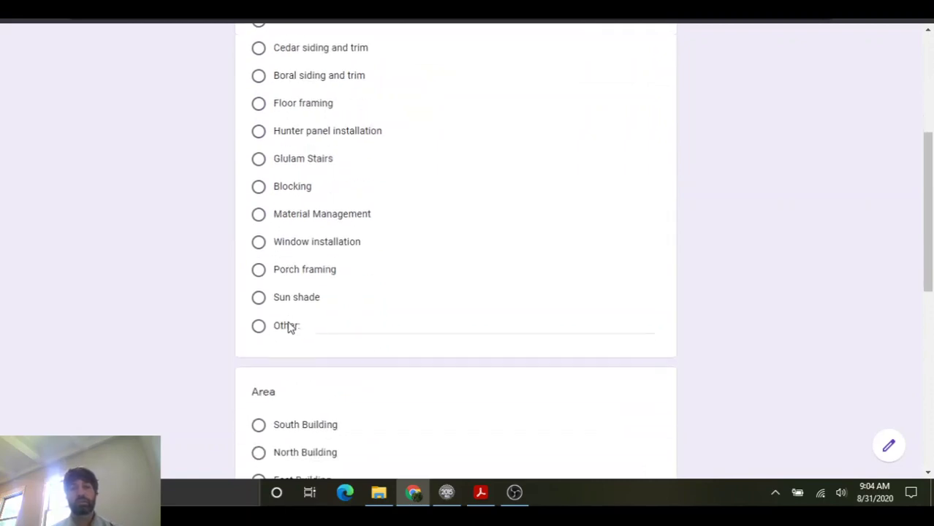
{"action": "scroll", "coordinate": [290, 326], "scroll_direction": "down", "scroll_amount": 2}
{"action": "scroll", "coordinate": [290, 327], "scroll_direction": "down", "scroll_amount": 2}
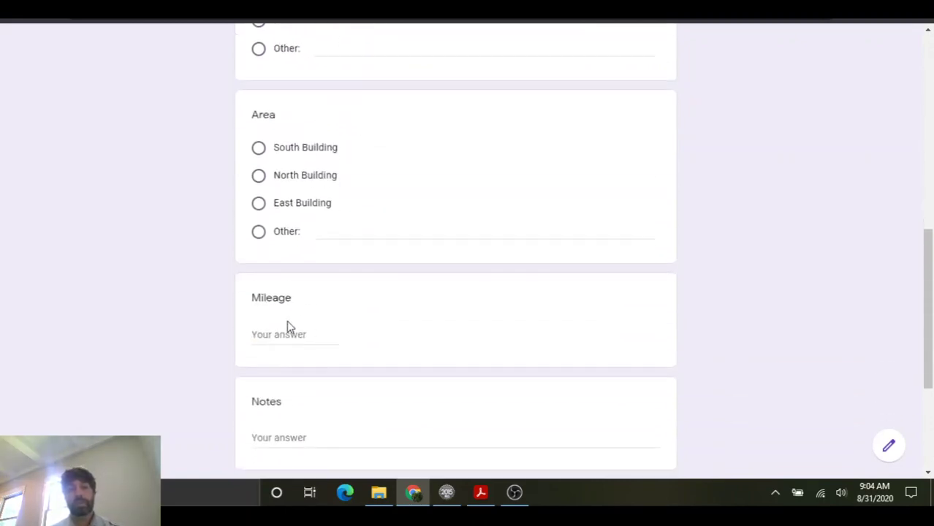
{"action": "scroll", "coordinate": [288, 326], "scroll_direction": "down", "scroll_amount": 2}
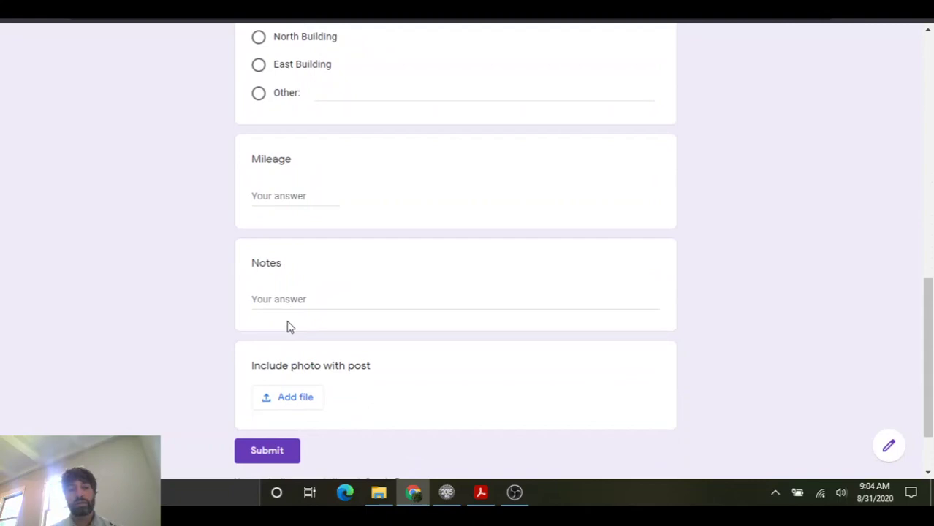
{"action": "left_click", "coordinate": [267, 452]}
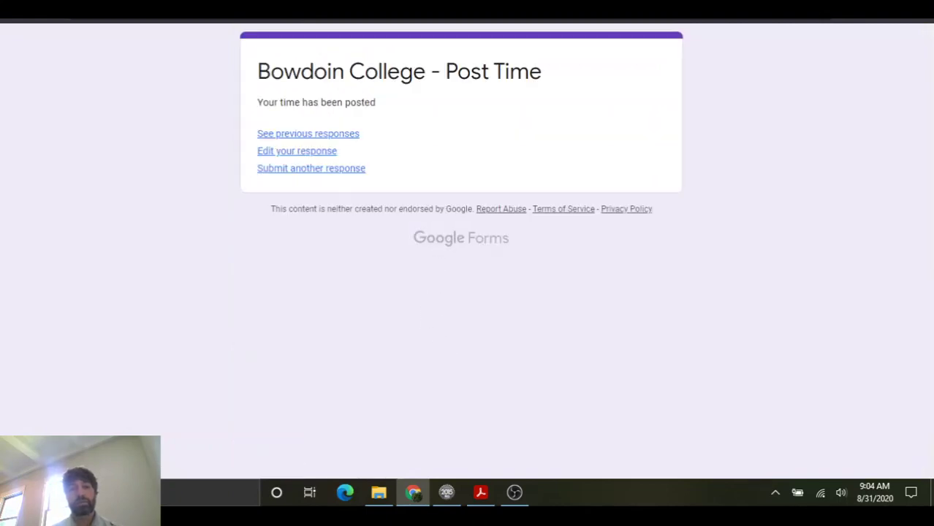
Step: Examine the newest BREAK entry's timestamp in Form Responses 1 and return to the calculated sheet
{"action": "key", "text": "ctrl+Tab"}
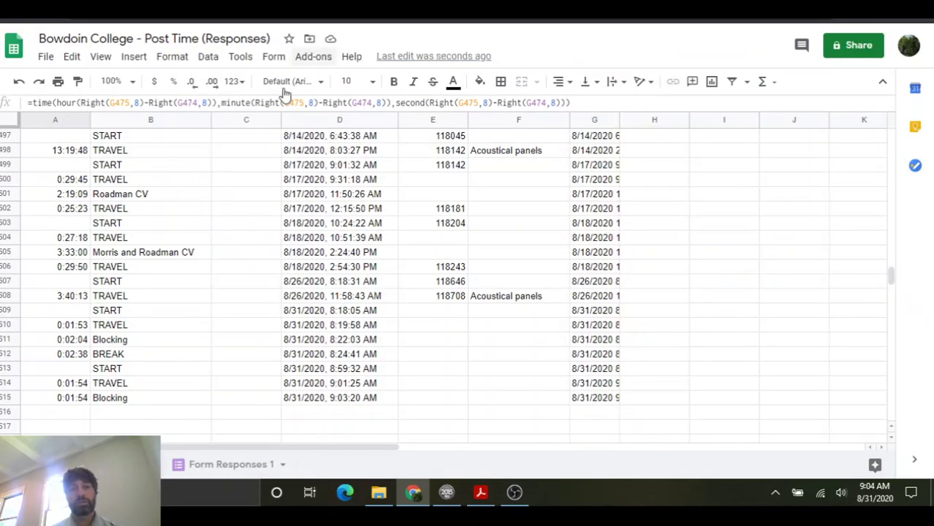
{"action": "left_click", "coordinate": [219, 467]}
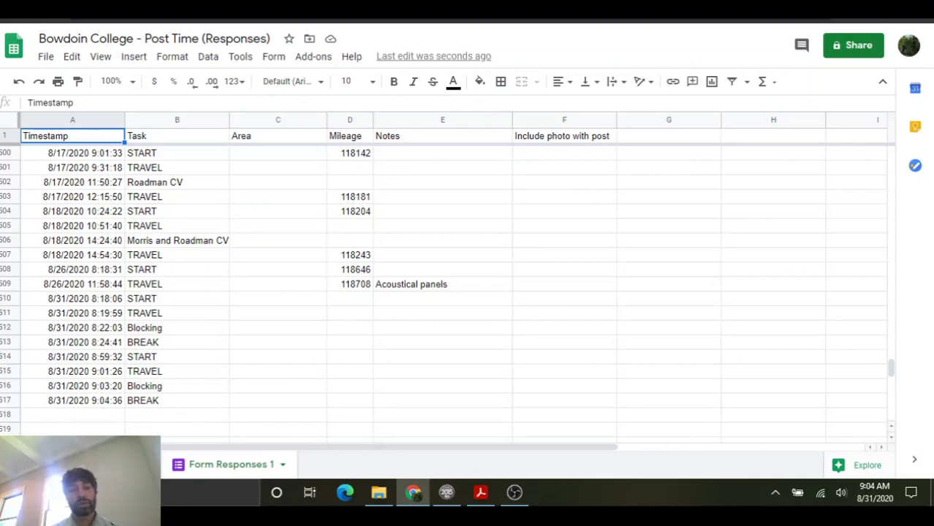
{"action": "left_click", "coordinate": [117, 465]}
Step: Total the 8/5/2020 job durations by selecting the Morris CV and Roadman - measure times together on the calculated sheet
{"action": "scroll", "coordinate": [125, 411], "scroll_direction": "up", "scroll_amount": 6}
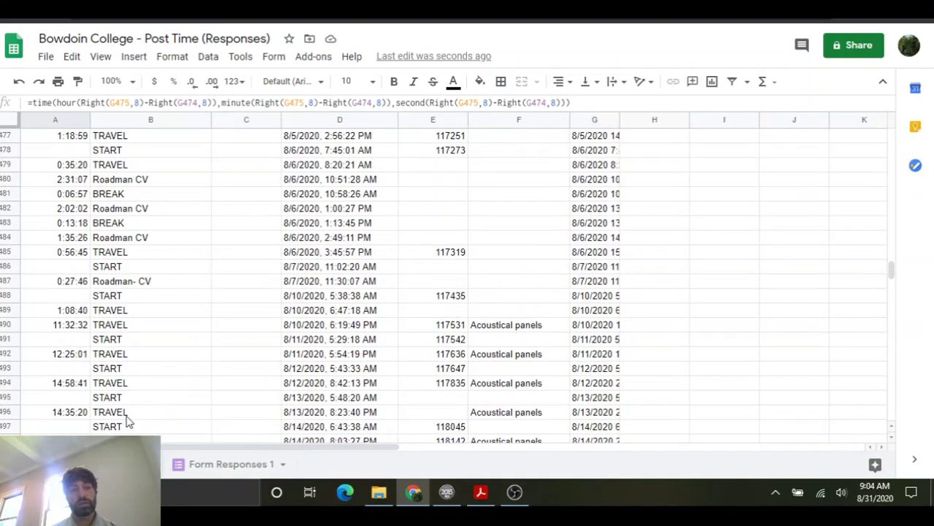
{"action": "scroll", "coordinate": [164, 329], "scroll_direction": "up", "scroll_amount": 3}
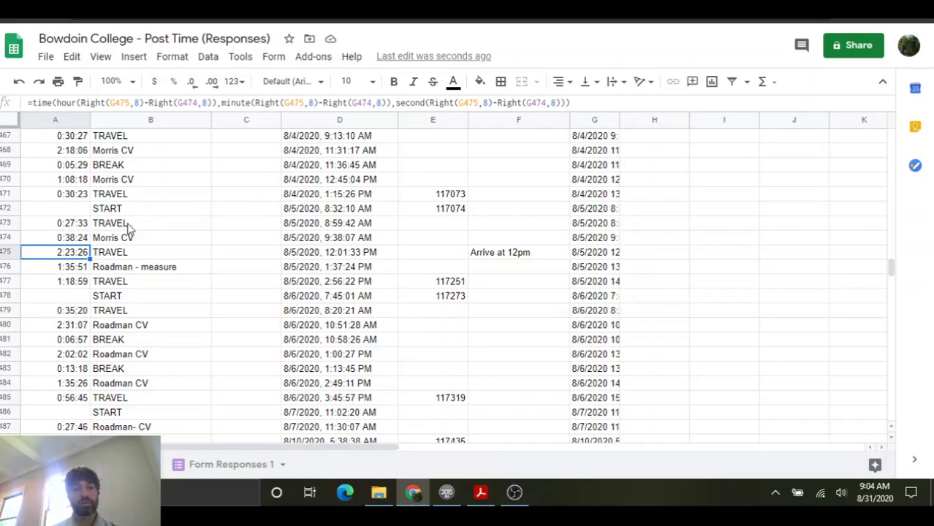
{"action": "left_click", "coordinate": [80, 239]}
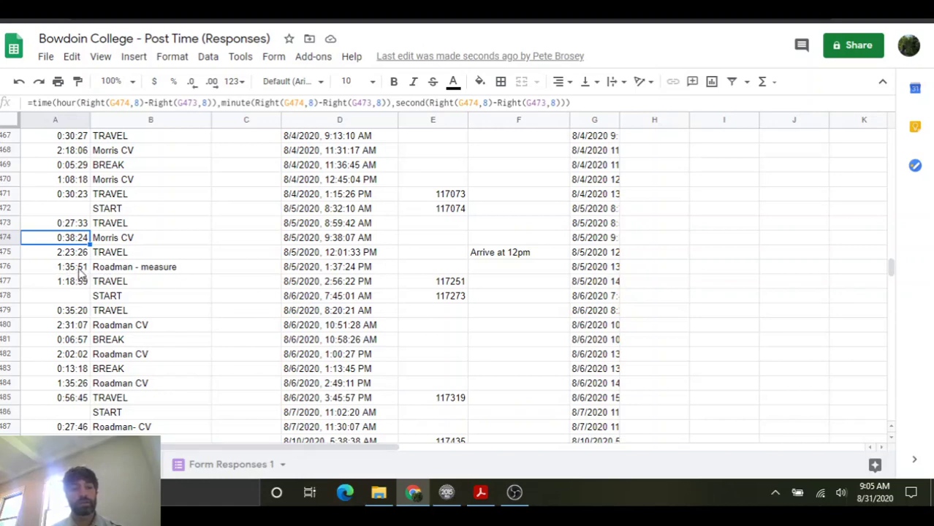
{"action": "left_click", "coordinate": [84, 267], "text": "ctrl"}
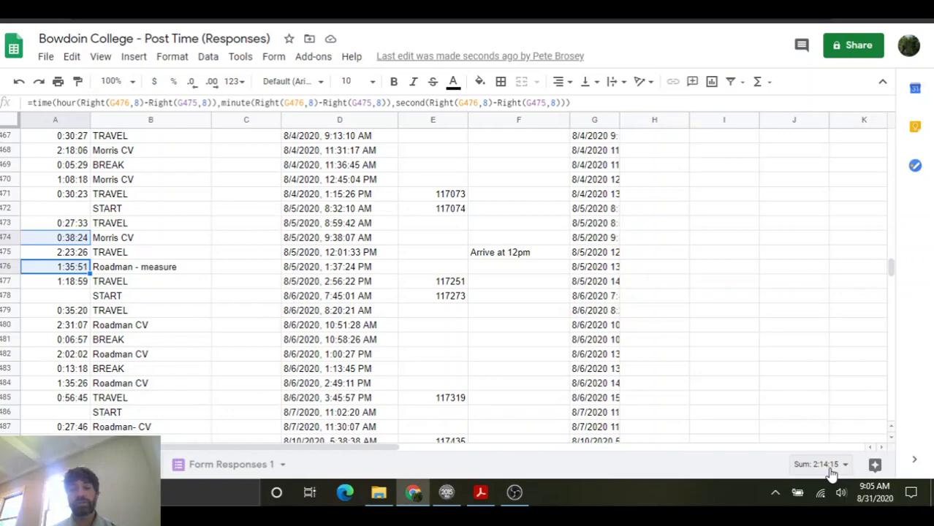
Step: Total the three TRAVEL durations for 8/5/2020 by selecting them together, and check the newest BREAK entry's elapsed time
{"action": "left_click", "coordinate": [71, 252]}
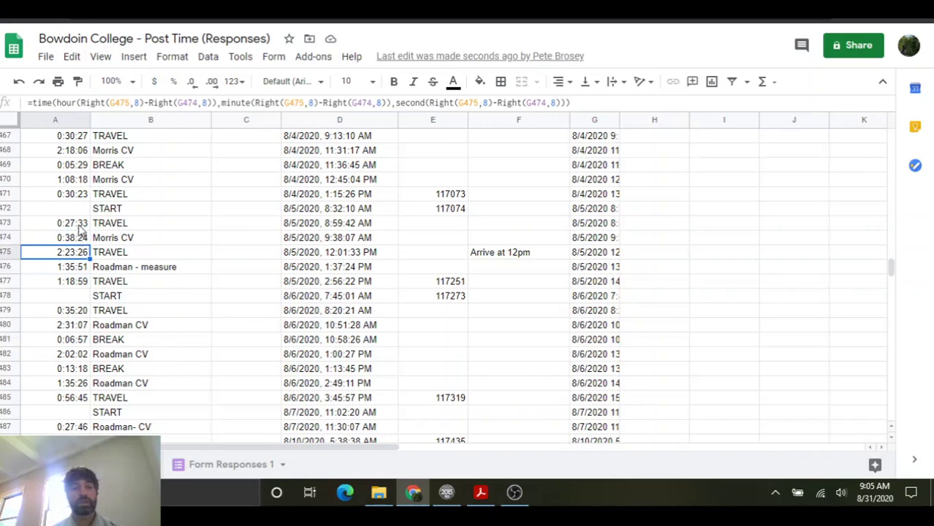
{"action": "left_click", "coordinate": [79, 228], "text": "ctrl"}
{"action": "left_click", "coordinate": [84, 282], "text": "ctrl"}
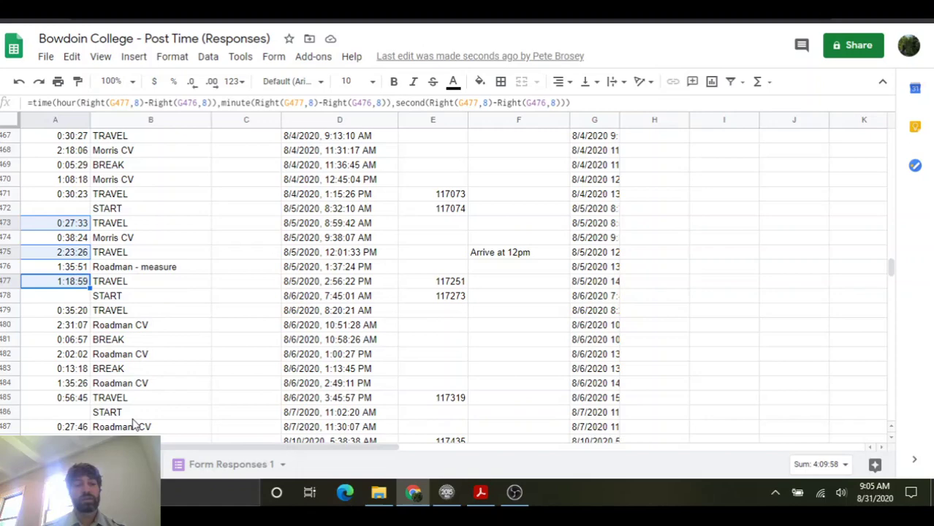
{"action": "scroll", "coordinate": [134, 424], "scroll_direction": "down", "scroll_amount": 7}
{"action": "scroll", "coordinate": [134, 417], "scroll_direction": "down", "scroll_amount": 3}
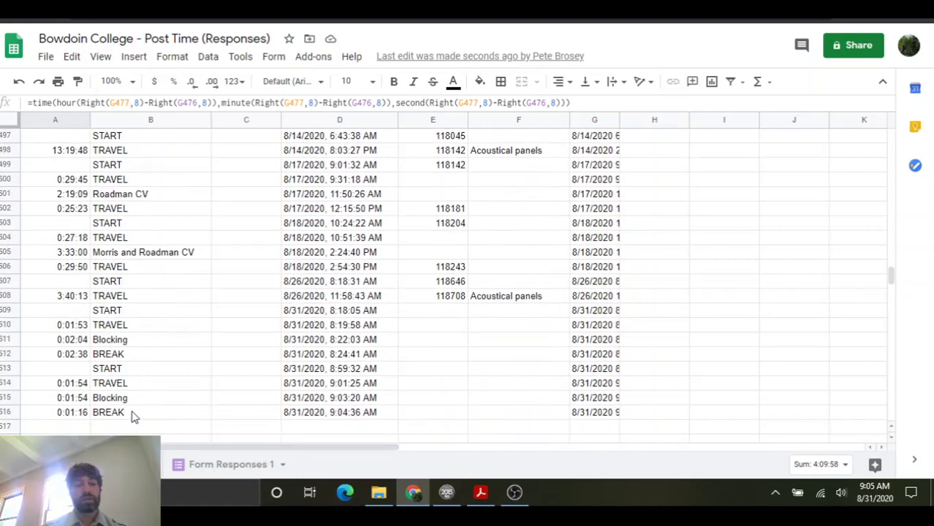